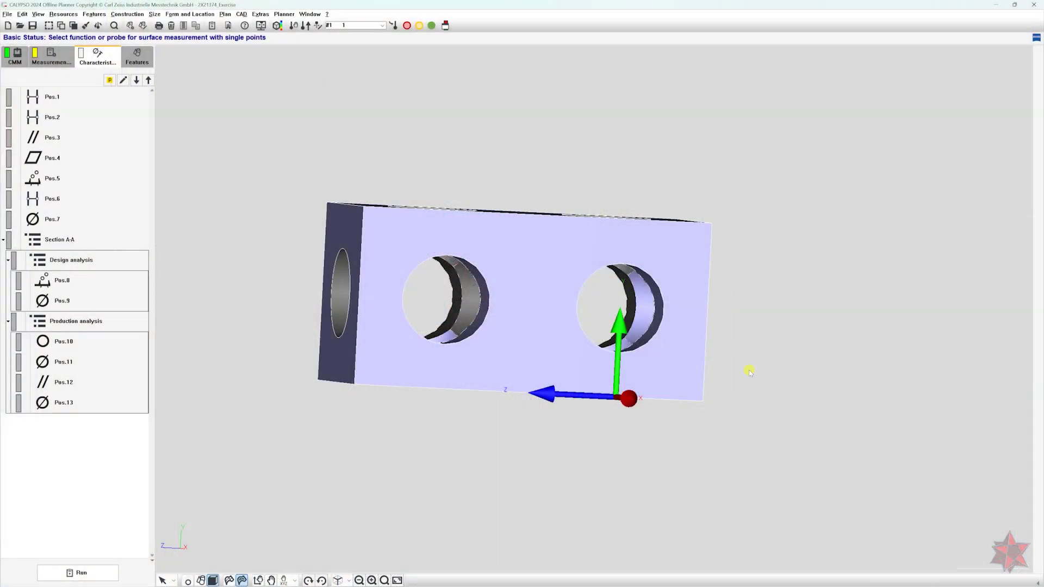
Select characteristics Pos.2 through Pos.4 in the characteristics list
middle_click_drag(771, 354, 809, 373)
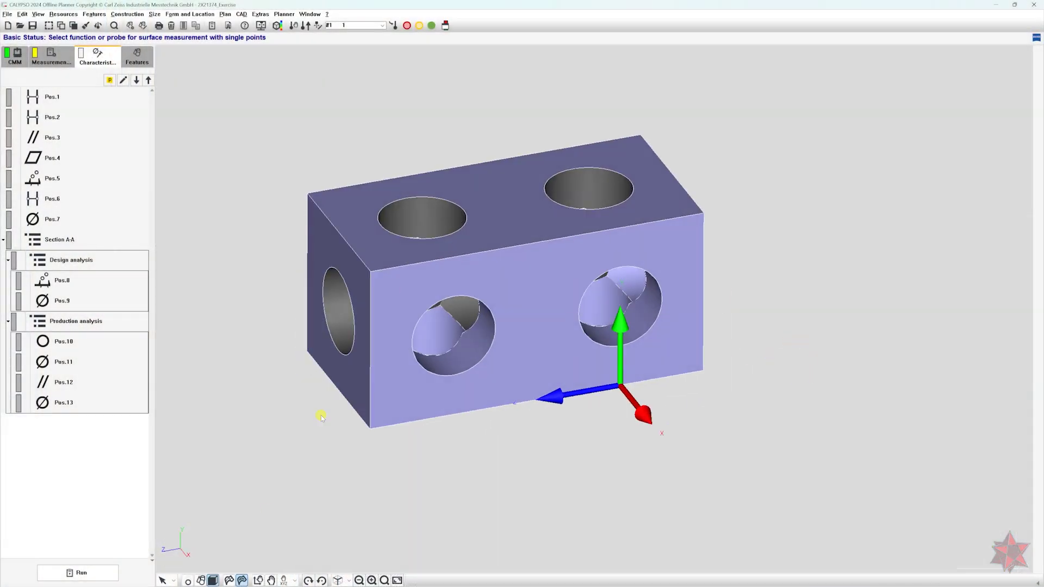
left_click(89, 158)
left_click_drag(87, 115, 78, 163)
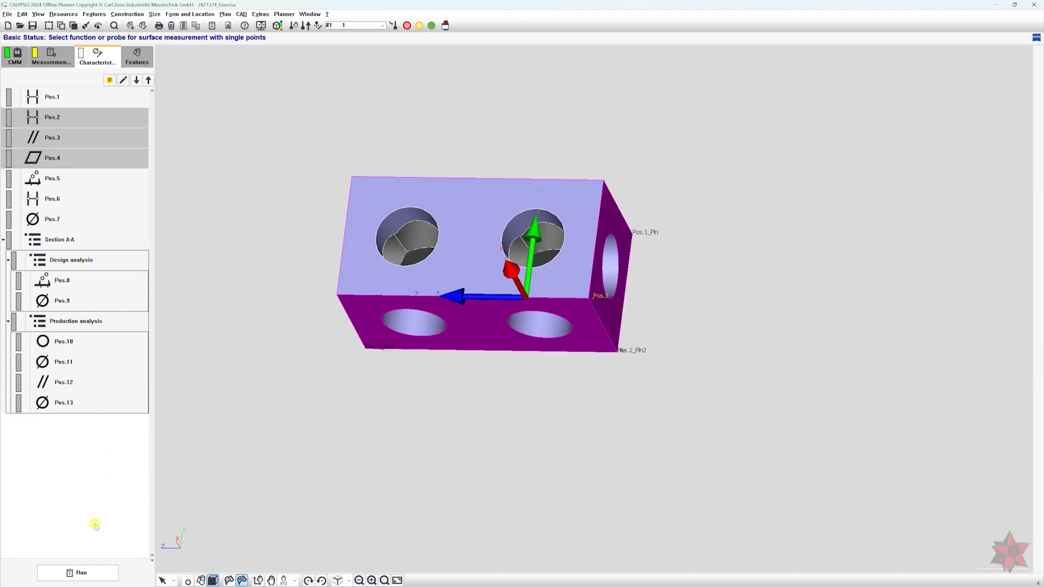
Measure the current selection against alignment 2X21373 with existing results cleared, then close the report
left_click(78, 572)
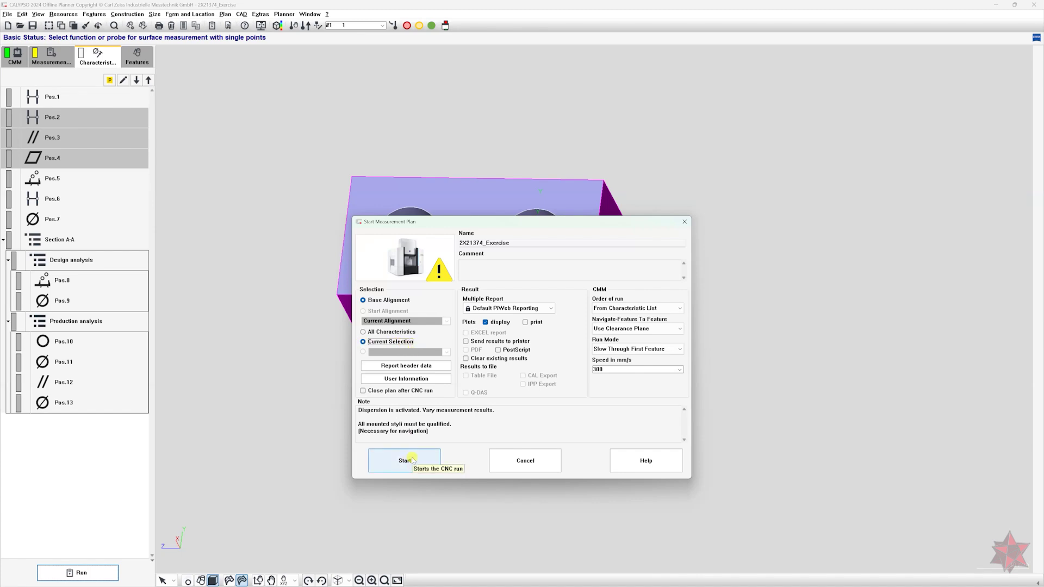
left_click(477, 359)
left_click(446, 322)
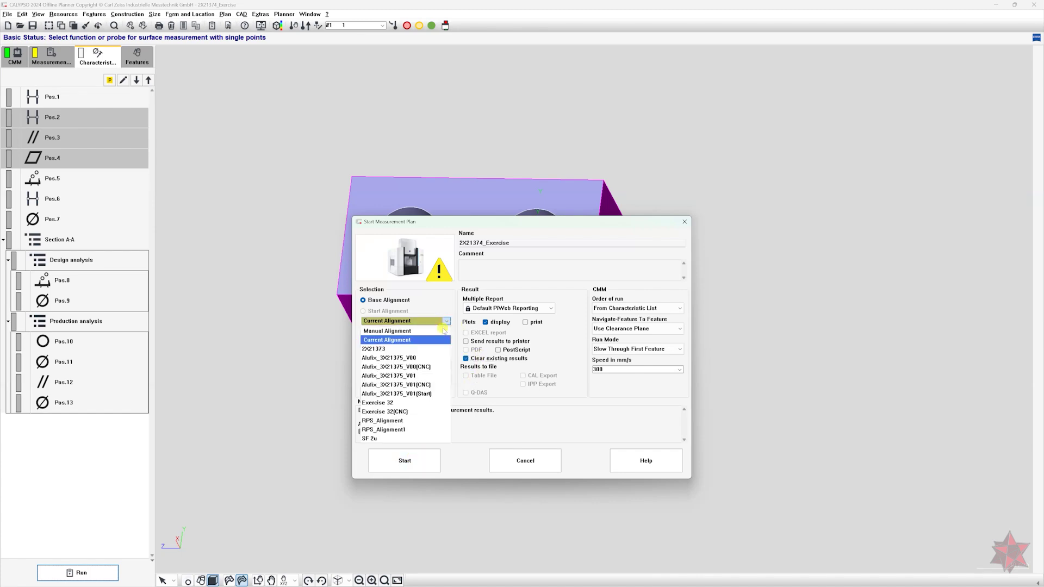
left_click(431, 348)
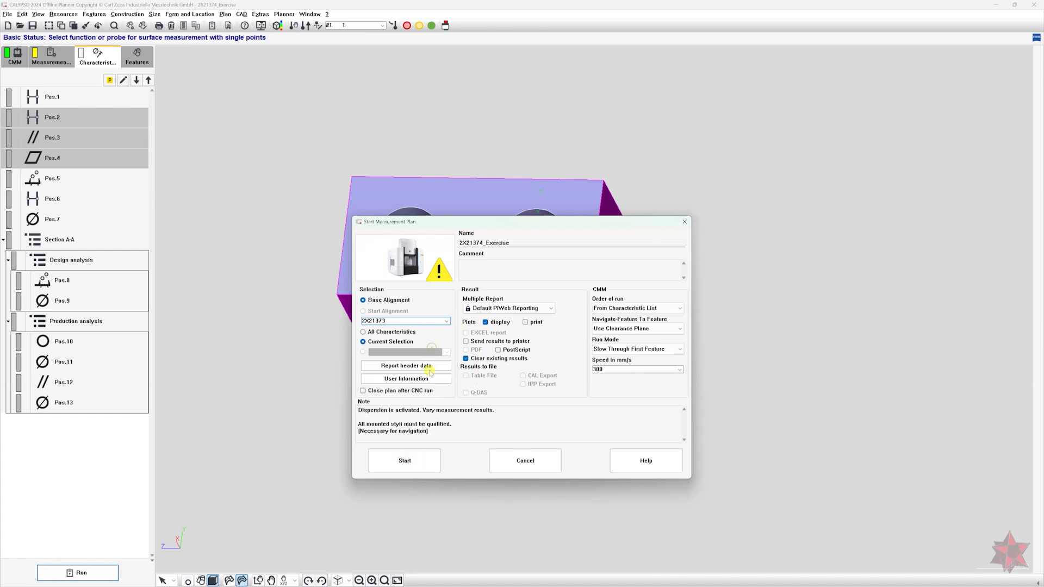
left_click(395, 466)
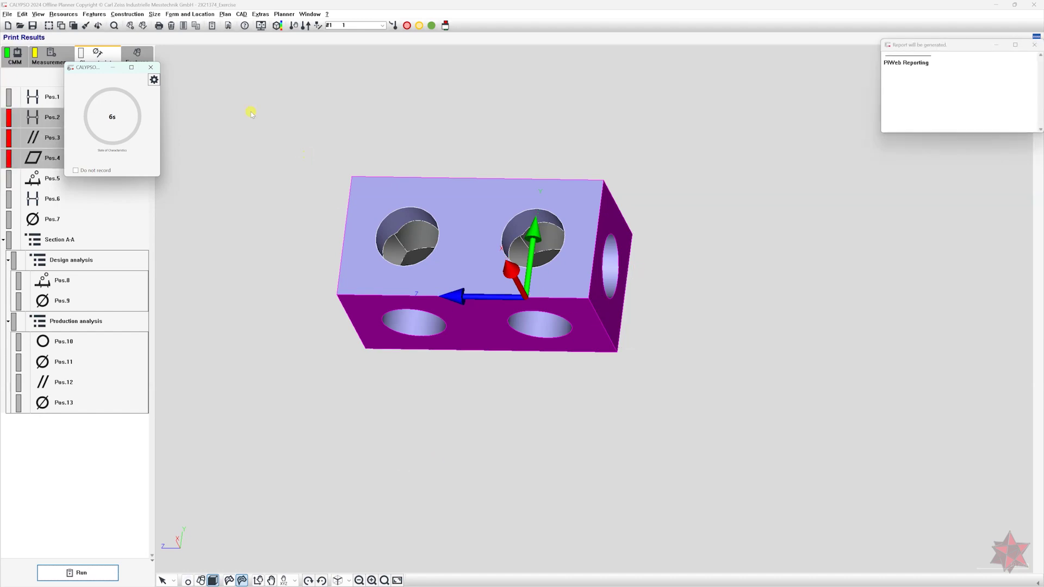
left_click(115, 68)
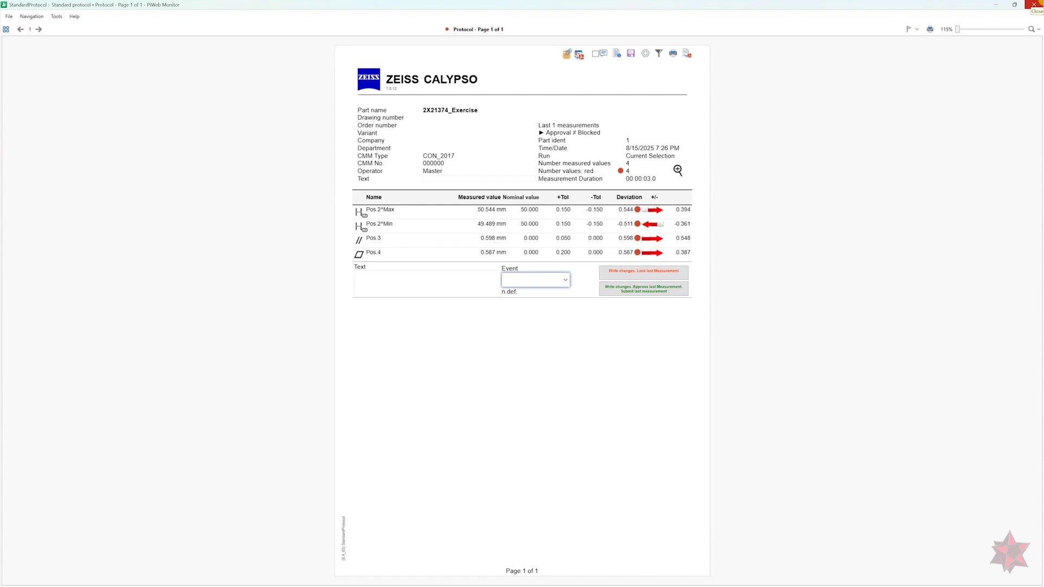
left_click(1033, 5)
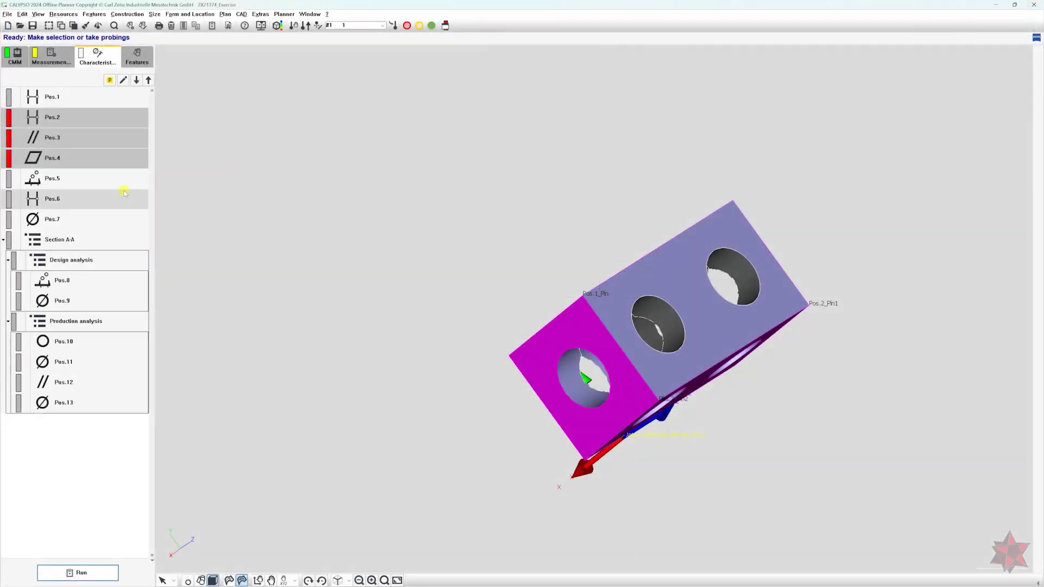
Select Pos.7, Pos.9, Pos.11 and Pos.13 together in the characteristics list
left_click(124, 192)
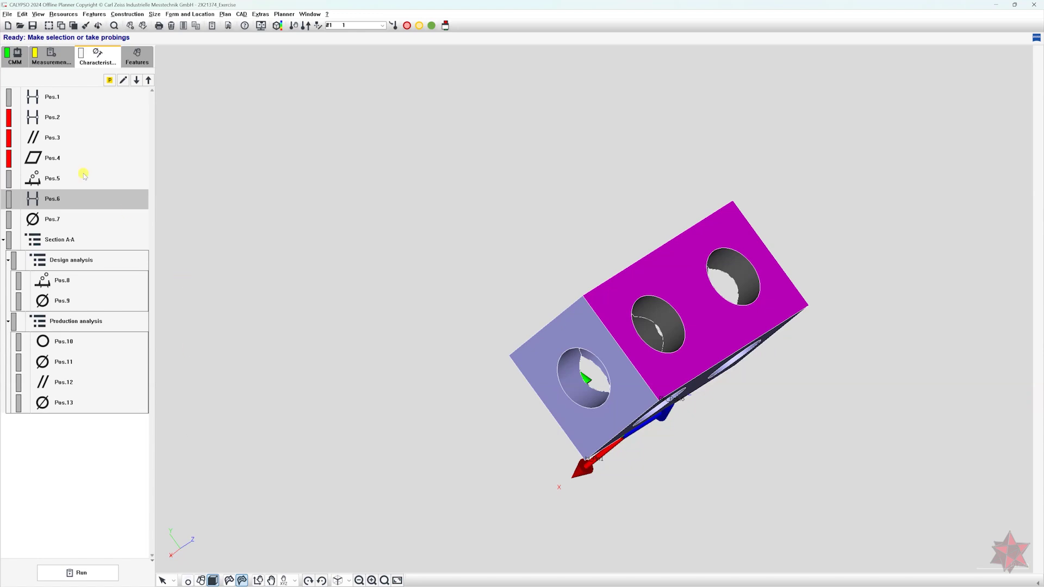
left_click(77, 221)
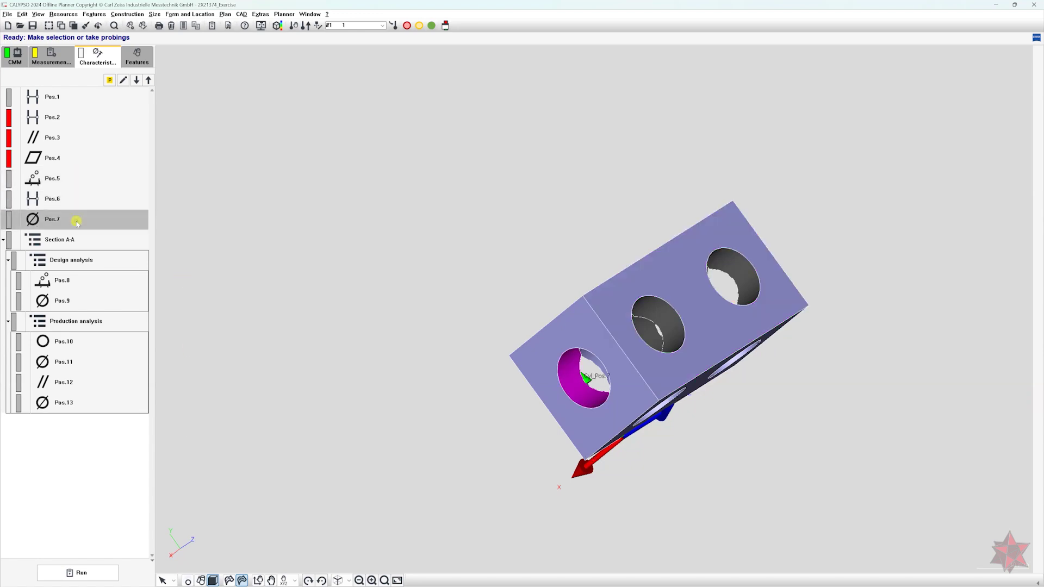
left_click(100, 301, "ctrl")
left_click(98, 362, "ctrl")
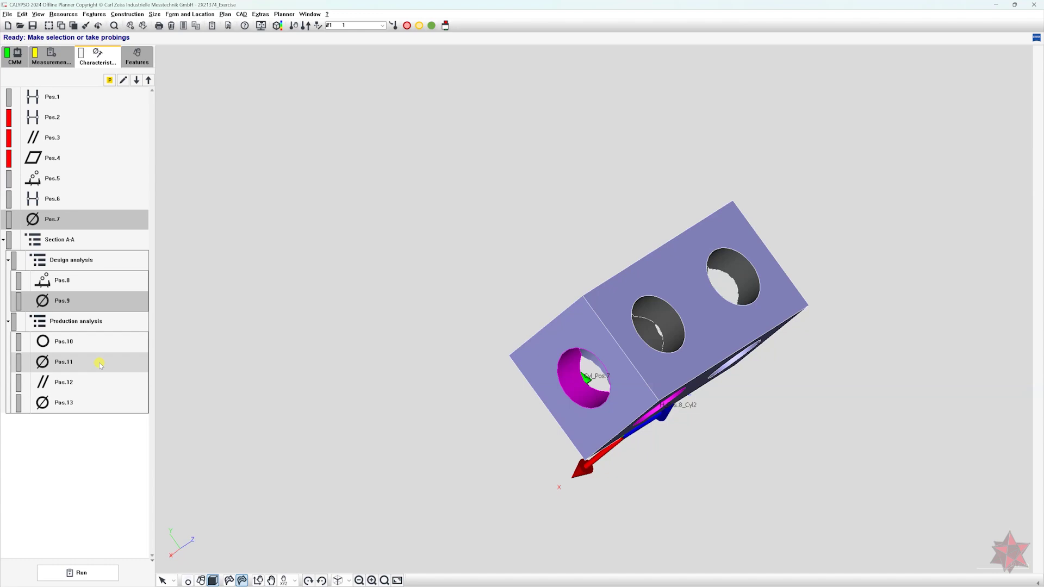
left_click(97, 408, "ctrl")
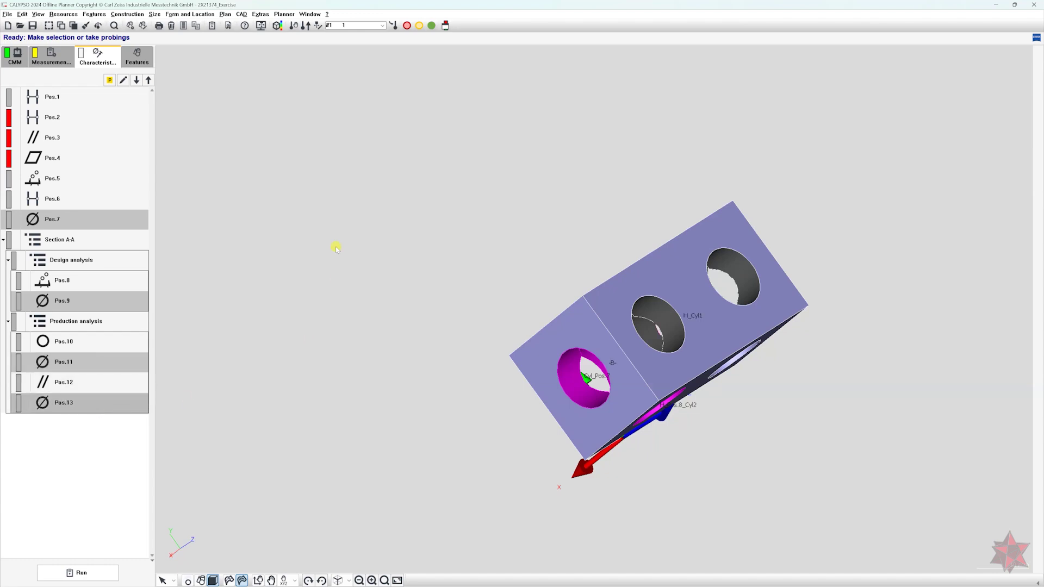
left_click(224, 14)
mouse_move(235, 44)
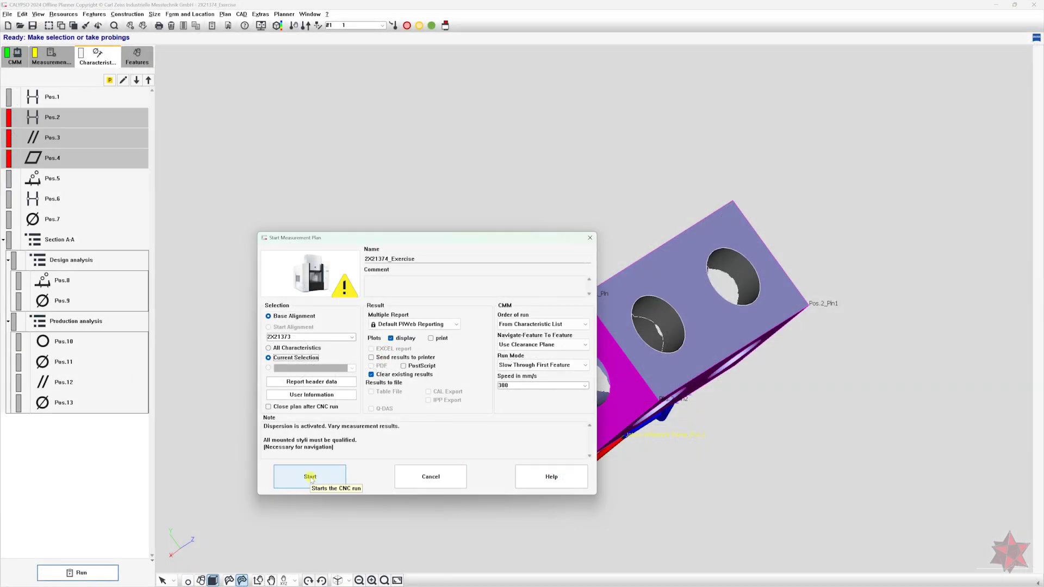
Cancel the Start Measurement Plan dialog and reselect Pos.7, Pos.9, Pos.11 and Pos.13
left_click(453, 478)
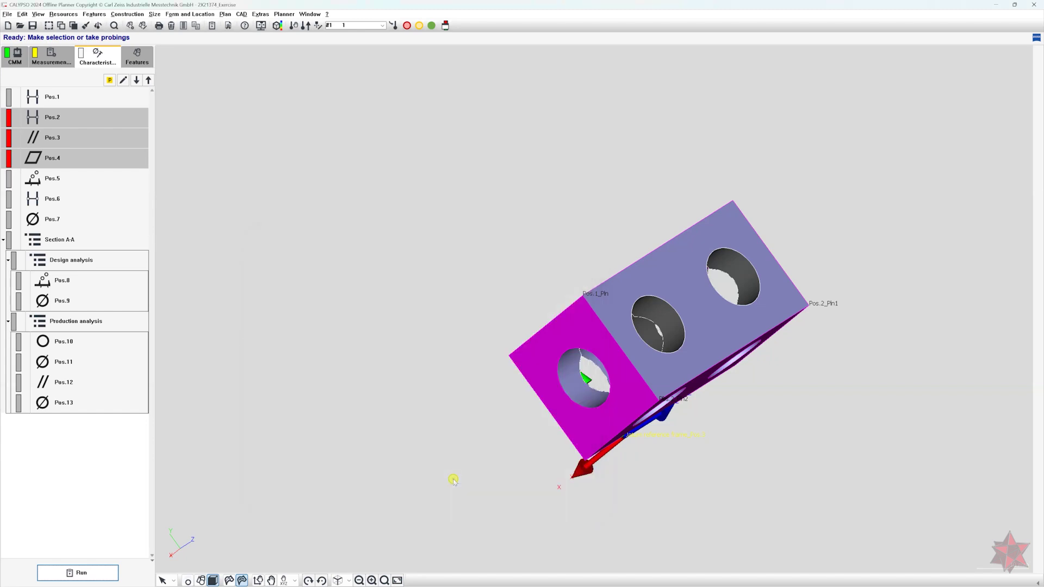
left_click(121, 198)
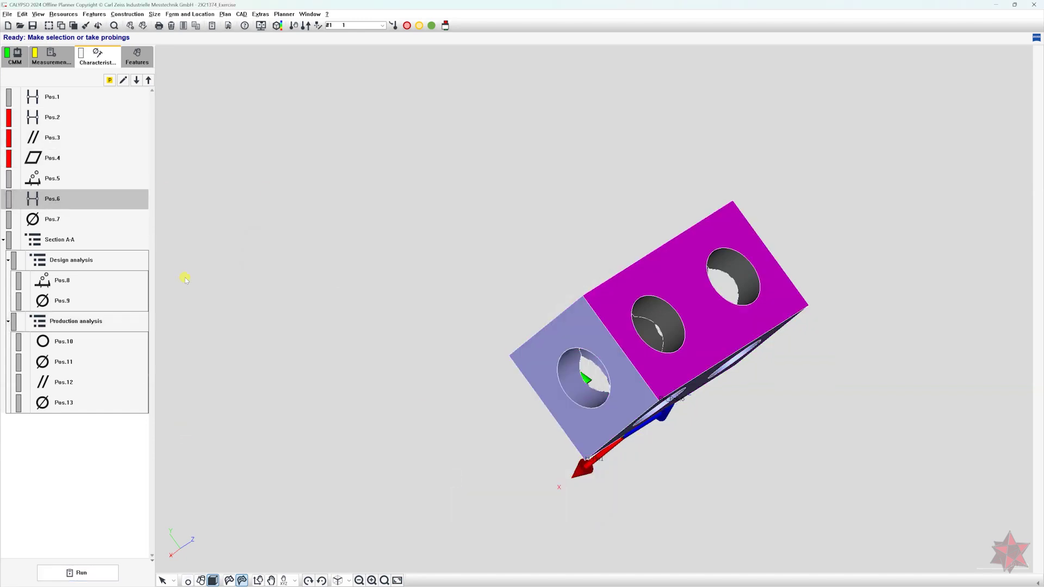
left_click(77, 220)
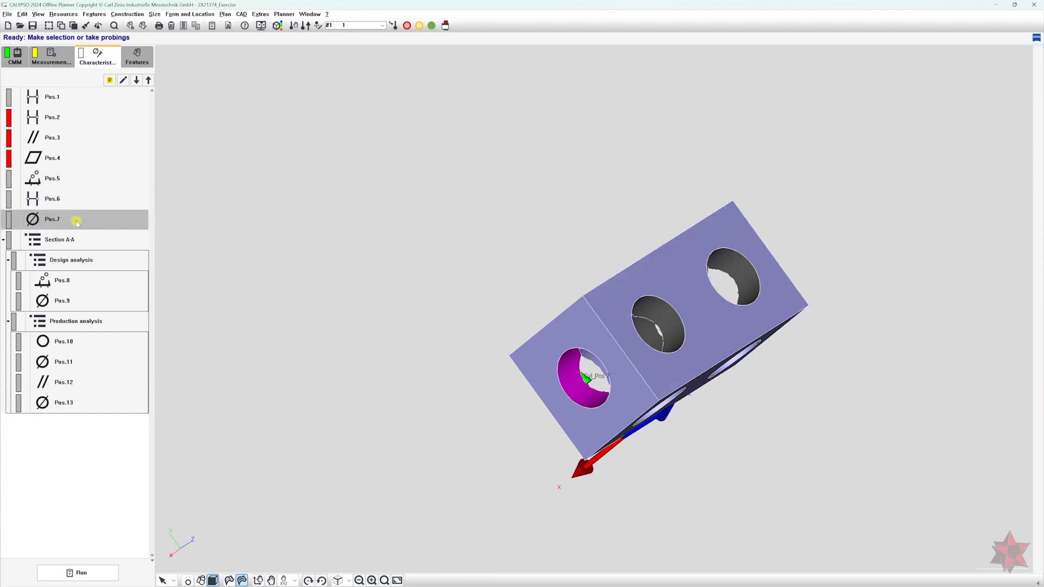
left_click(90, 300, "ctrl")
left_click(99, 362, "ctrl")
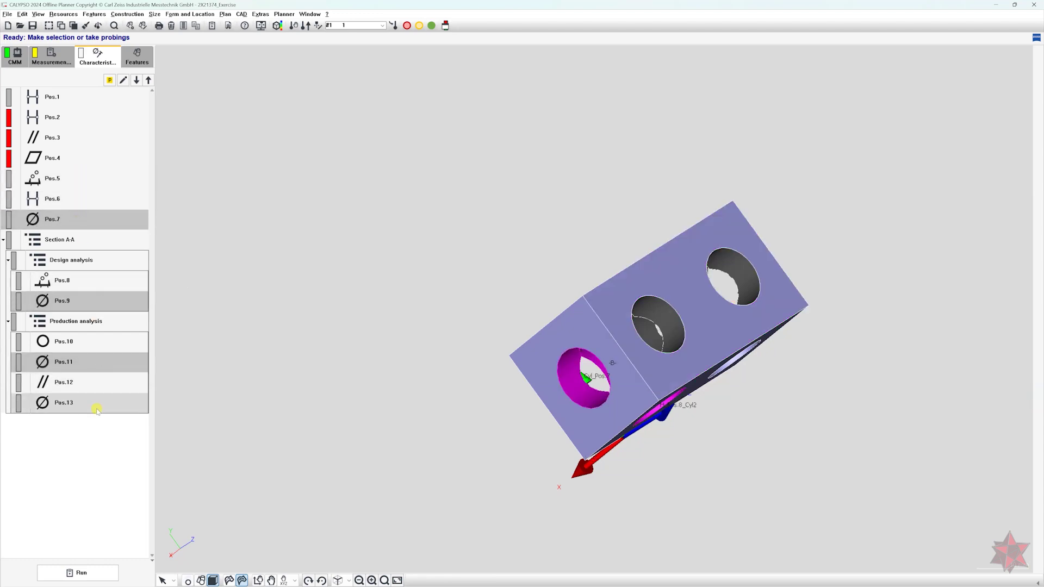
left_click(97, 408, "ctrl")
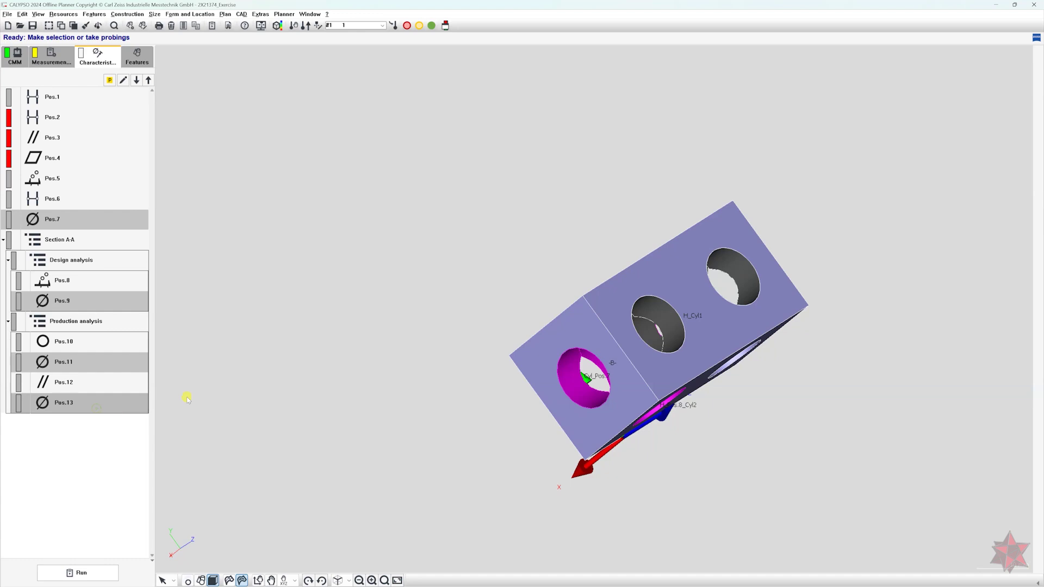
left_click(236, 14)
Define a mini-plan named FPLP from the selected characteristics, then deselect them
mouse_move(226, 14)
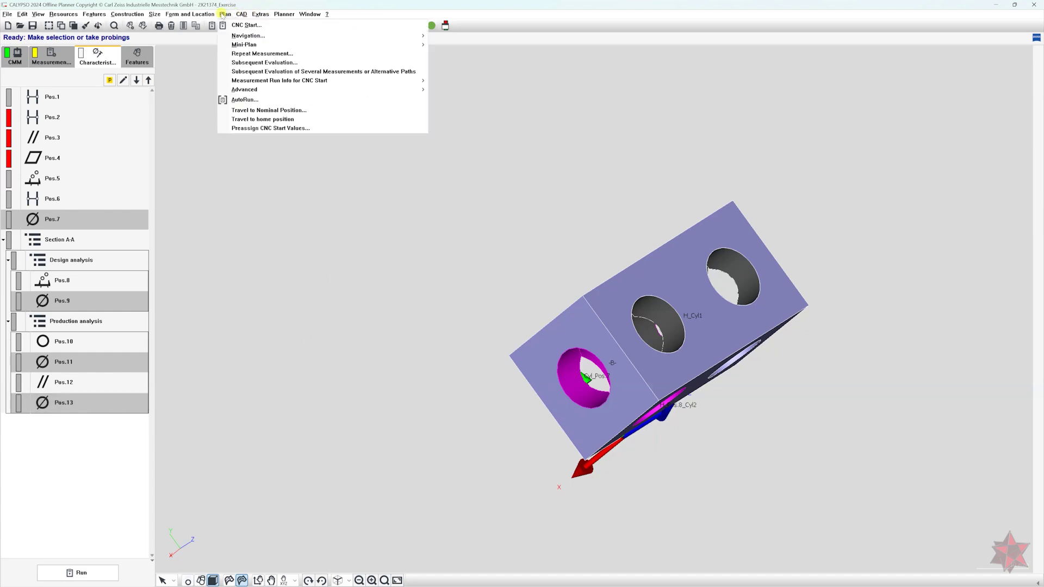
mouse_move(326, 35)
left_click(484, 46)
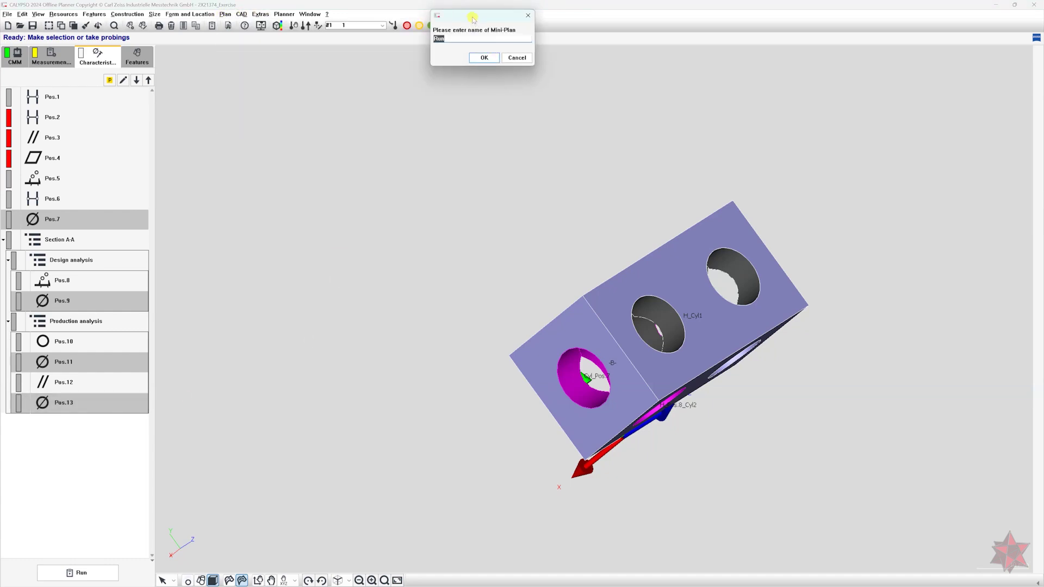
left_click_drag(476, 17, 460, 108)
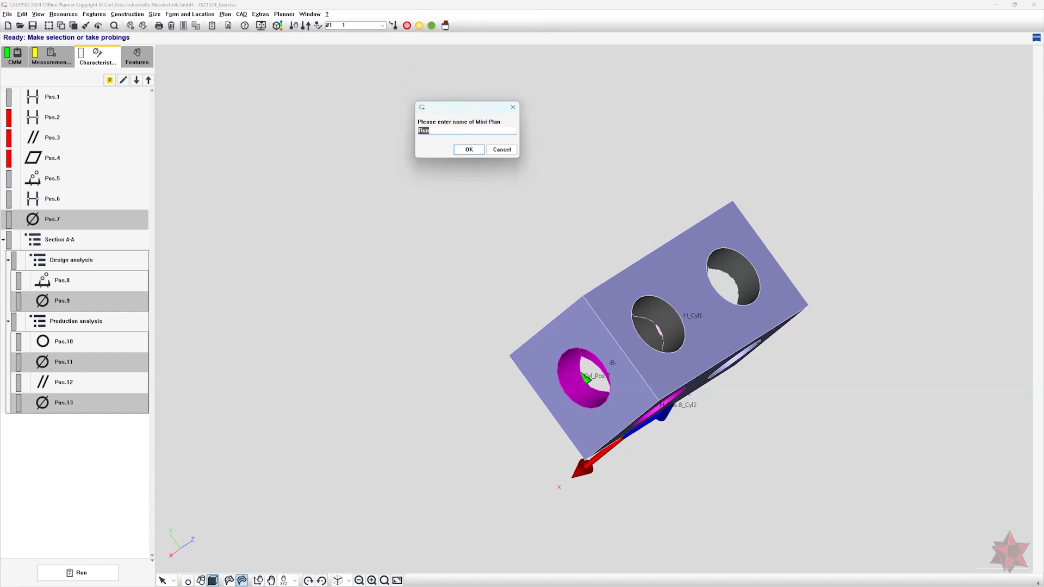
type("FPLP")
left_click(466, 149)
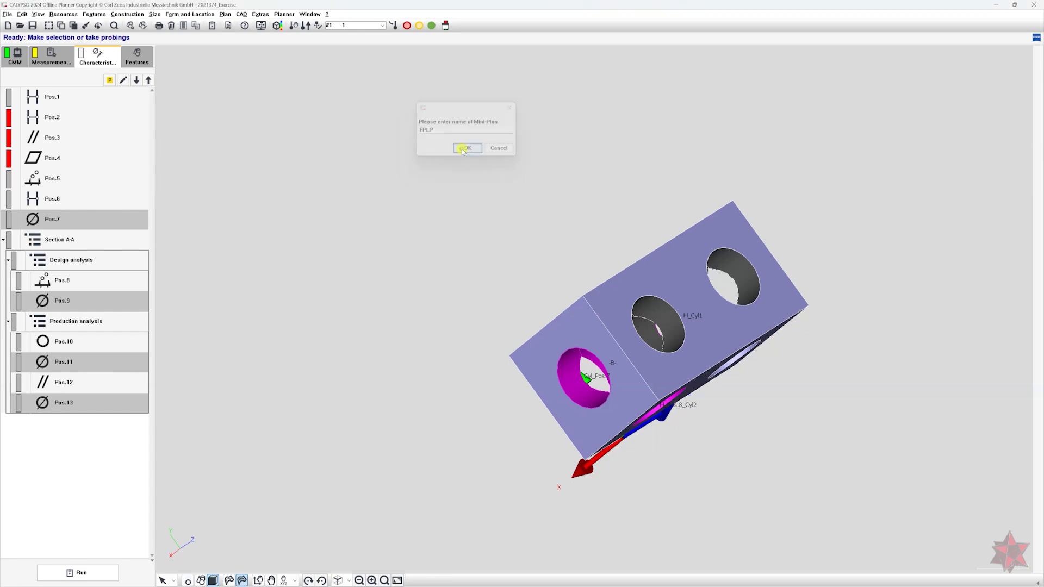
left_click(73, 427)
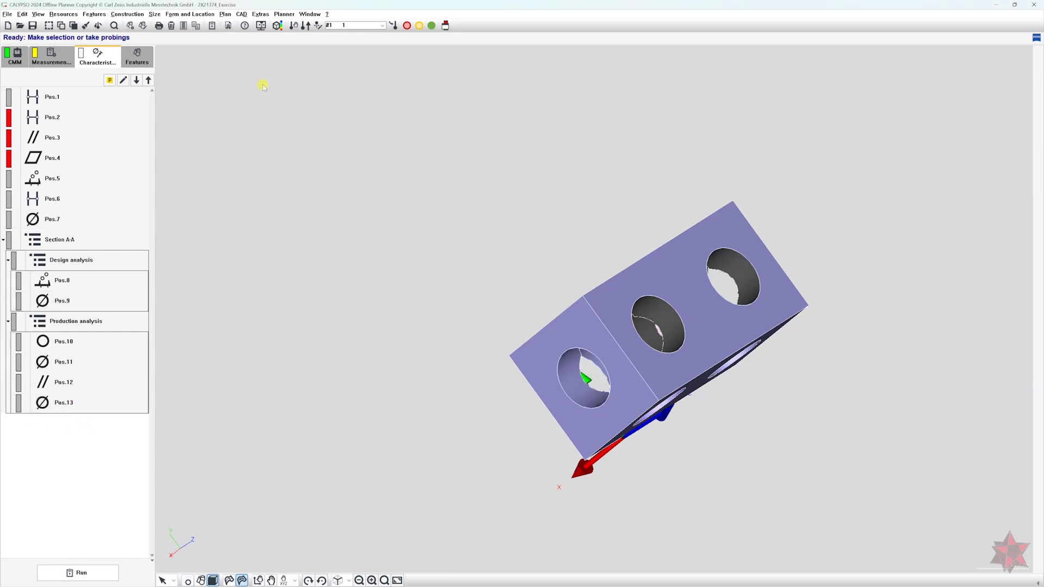
Show the FPLP mini-plan to confirm it lists Pos.7, 9, 11 and 13, then close it
left_click(225, 14)
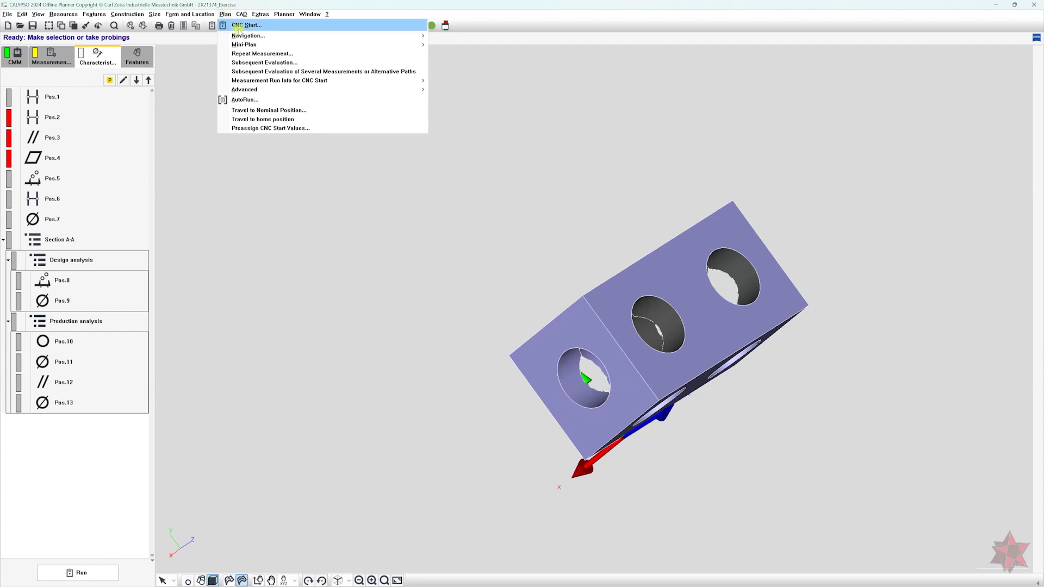
mouse_move(421, 44)
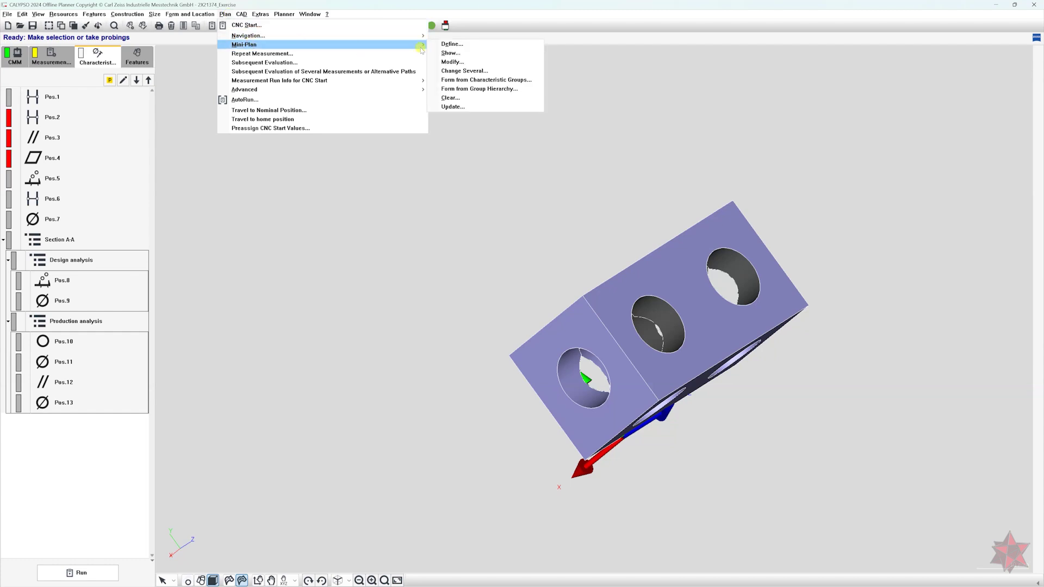
left_click(450, 53)
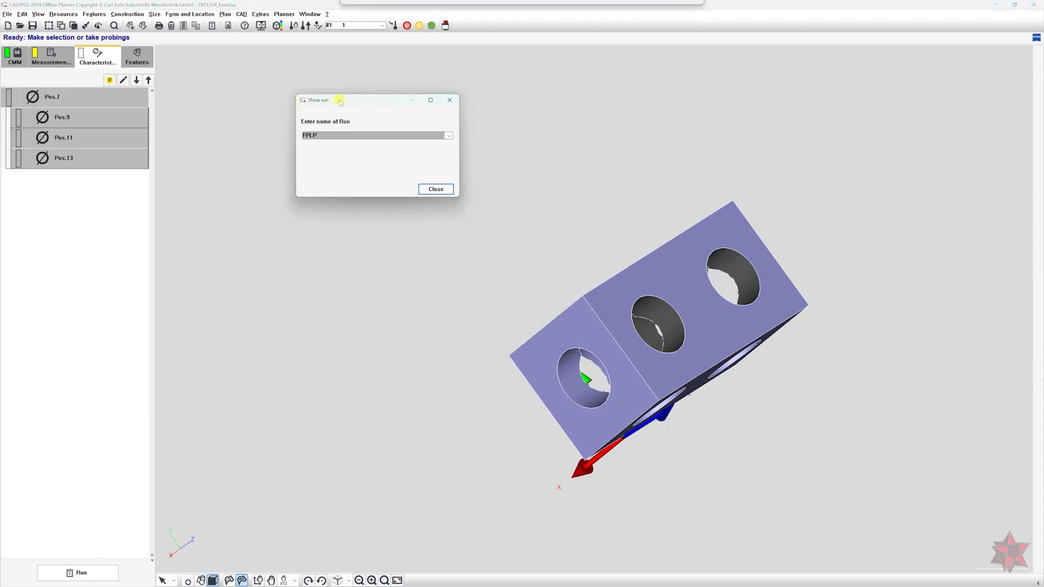
left_click_drag(340, 102, 341, 103)
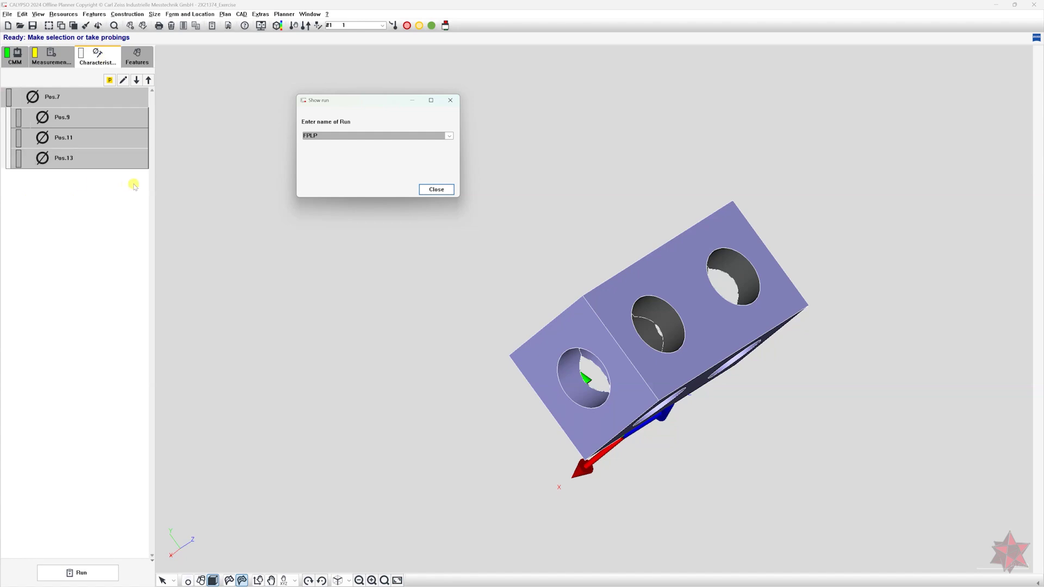
key("Escape")
Run the measurement plan with the mini-plan selection option set to FPLP
left_click(78, 573)
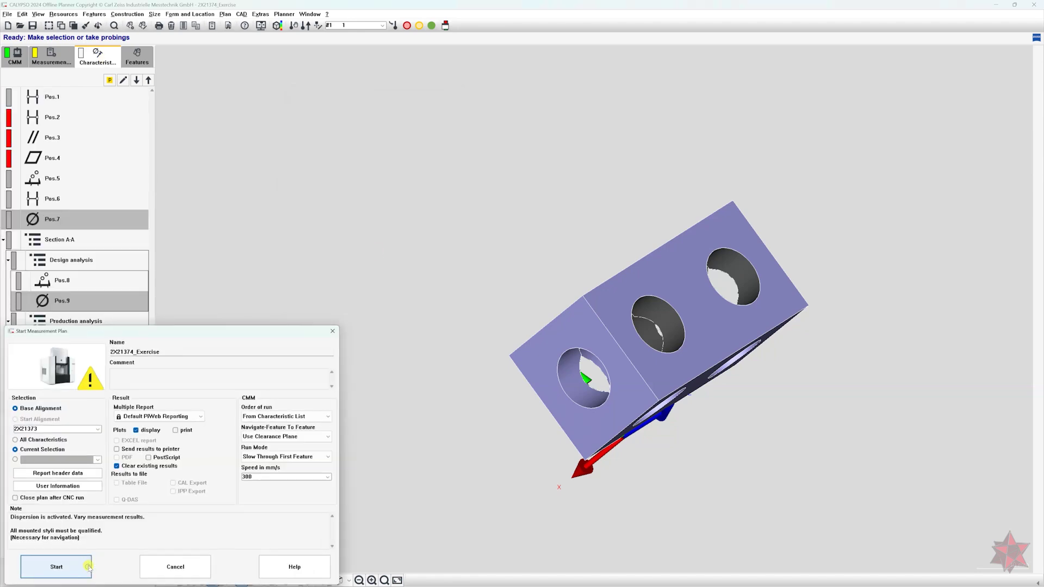
left_click_drag(237, 333, 495, 173)
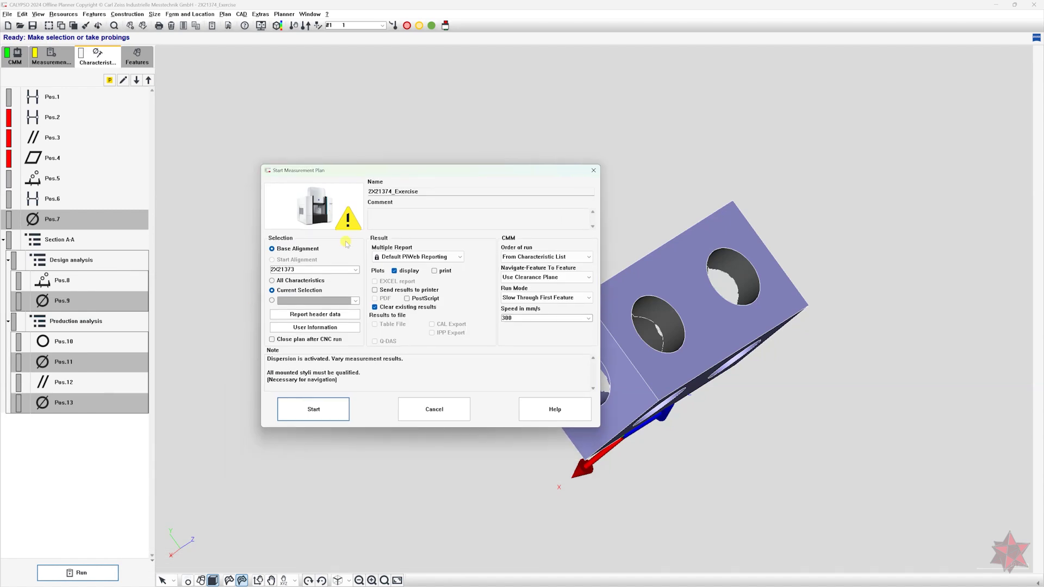
left_click(271, 301)
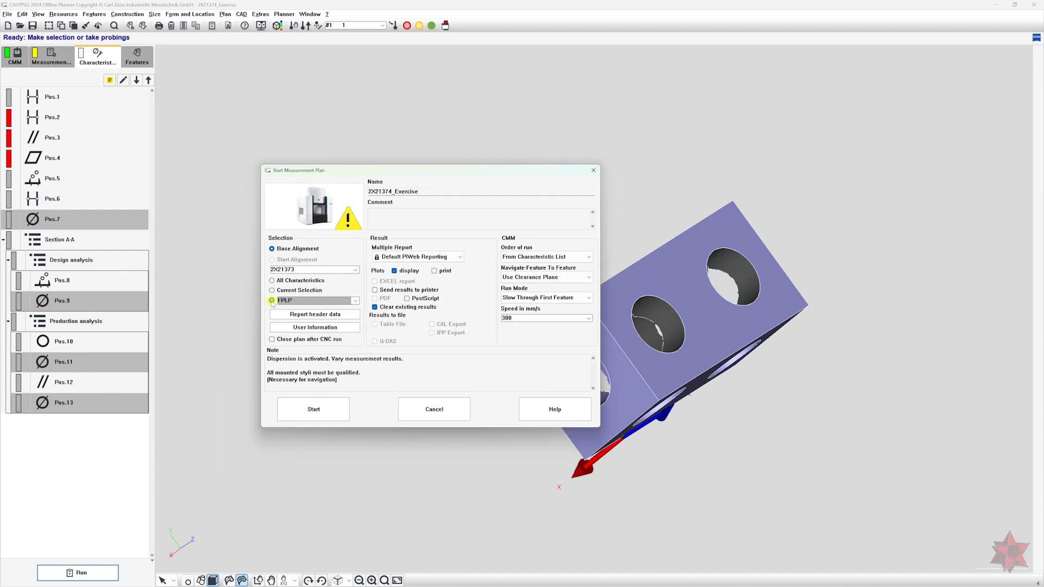
left_click(307, 301)
left_click(304, 308)
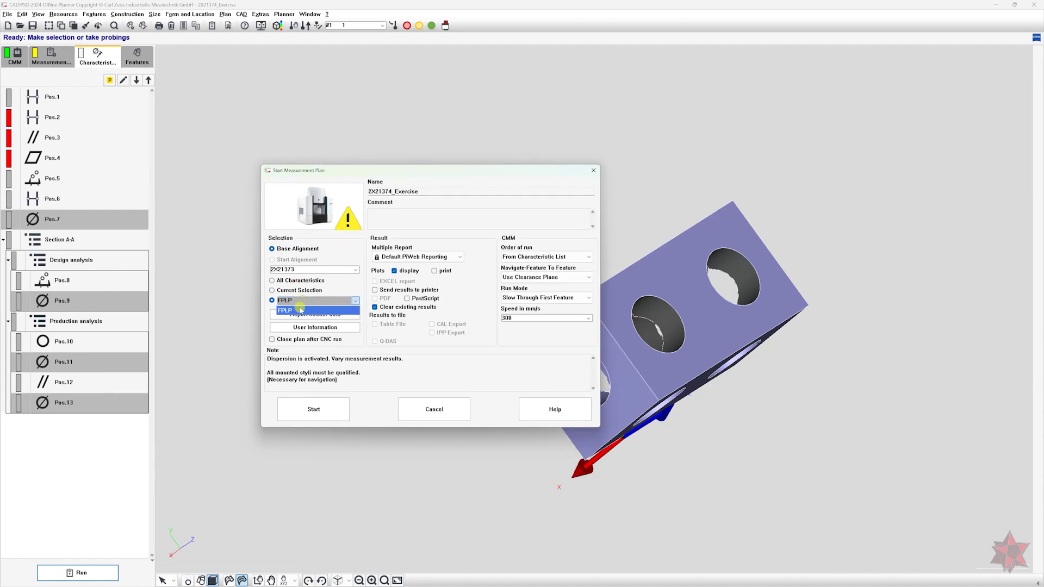
left_click(336, 404)
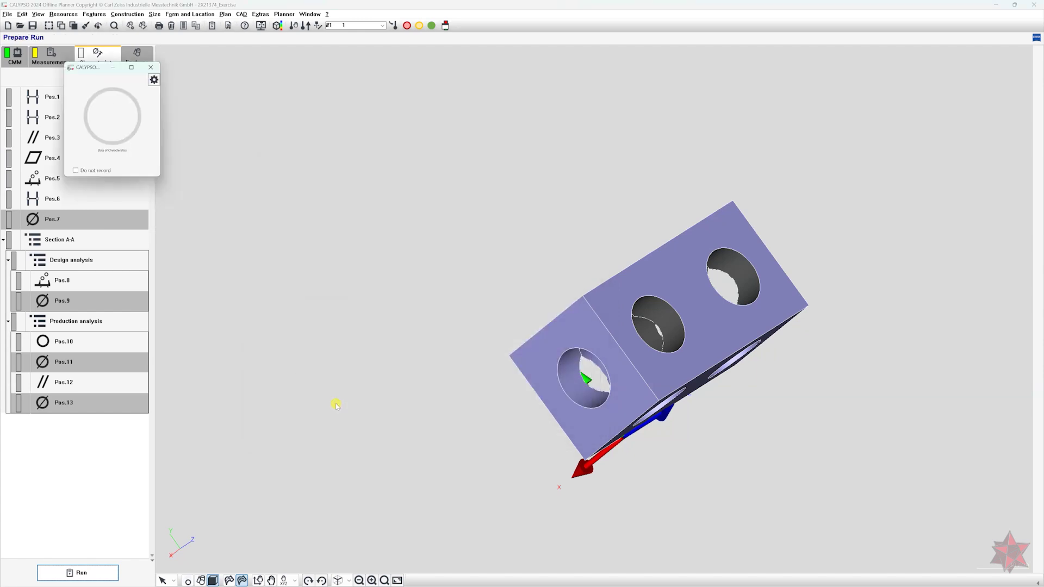